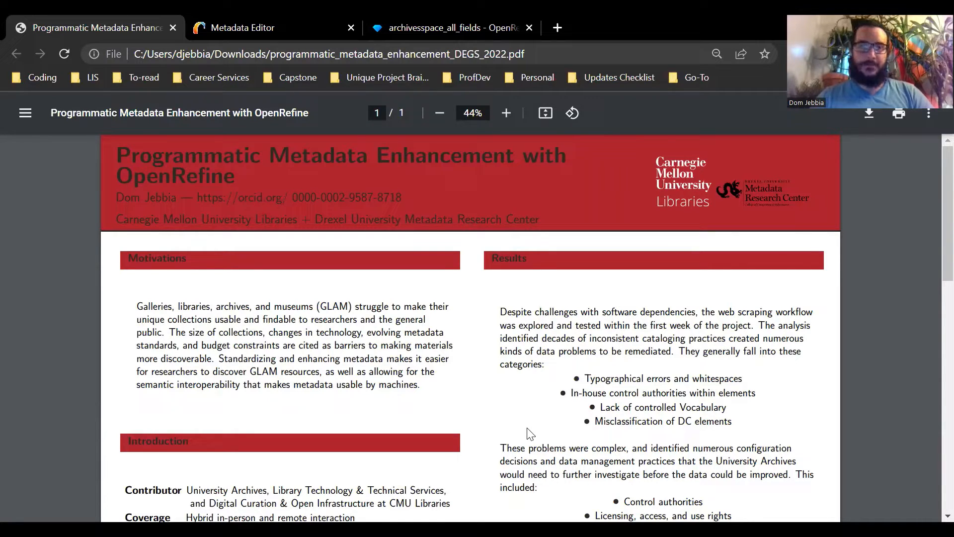
Switch to the Alma Metadata Editor, save and test the open rule using an external Generic XML record, and paste in the source record.
click(300, 25)
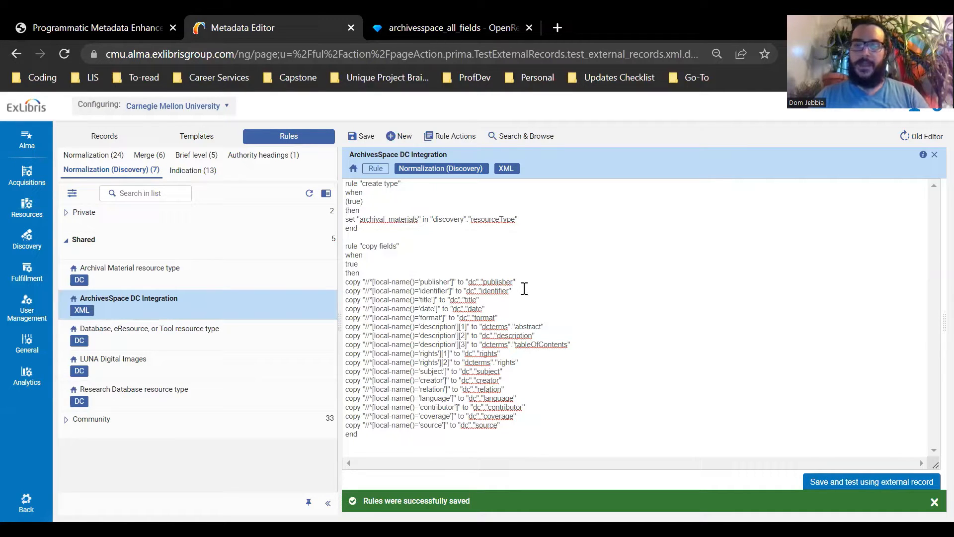
click(888, 487)
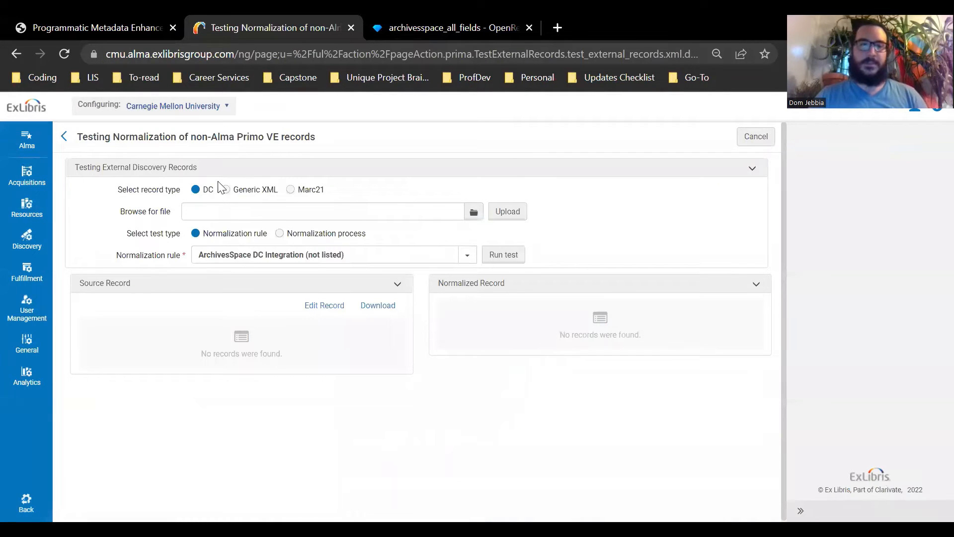
click(233, 190)
click(241, 353)
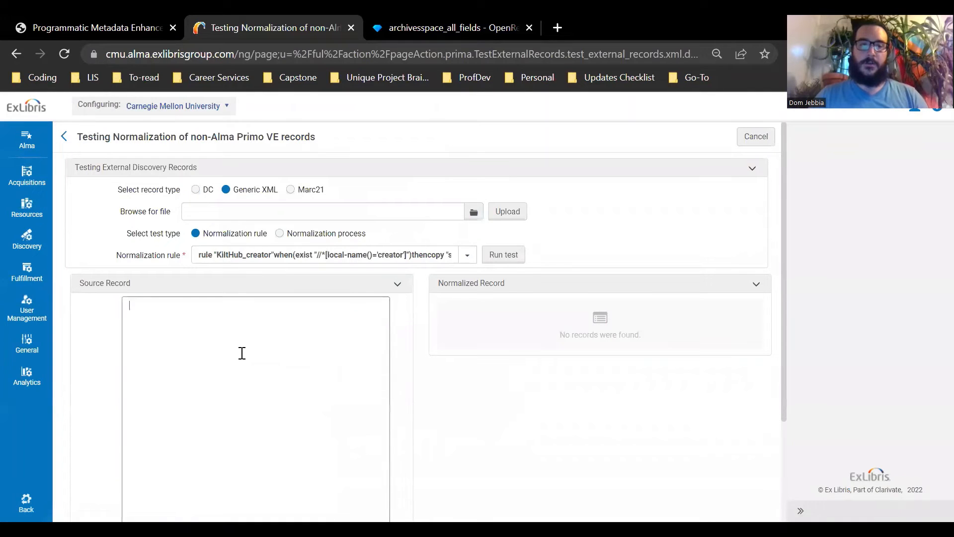
key(ctrl+v)
scroll(492, 313, up, 3)
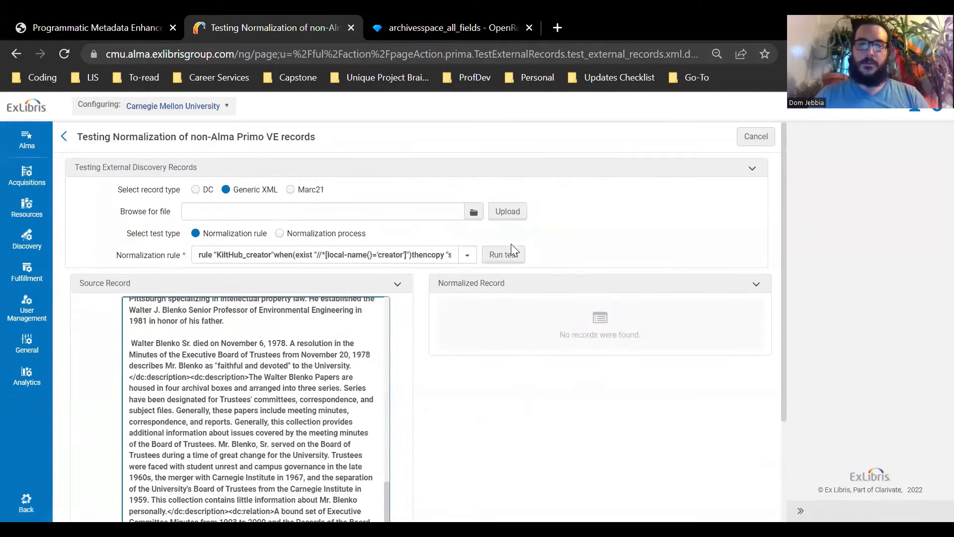
Run the normalization test with the ArchivesSpace DC Integration rule and view the normalized record.
click(433, 255)
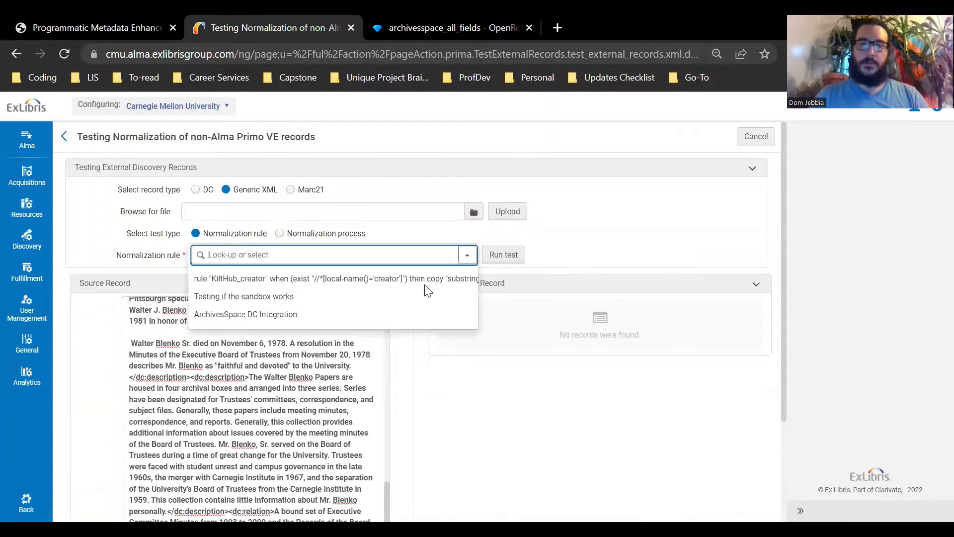
click(312, 318)
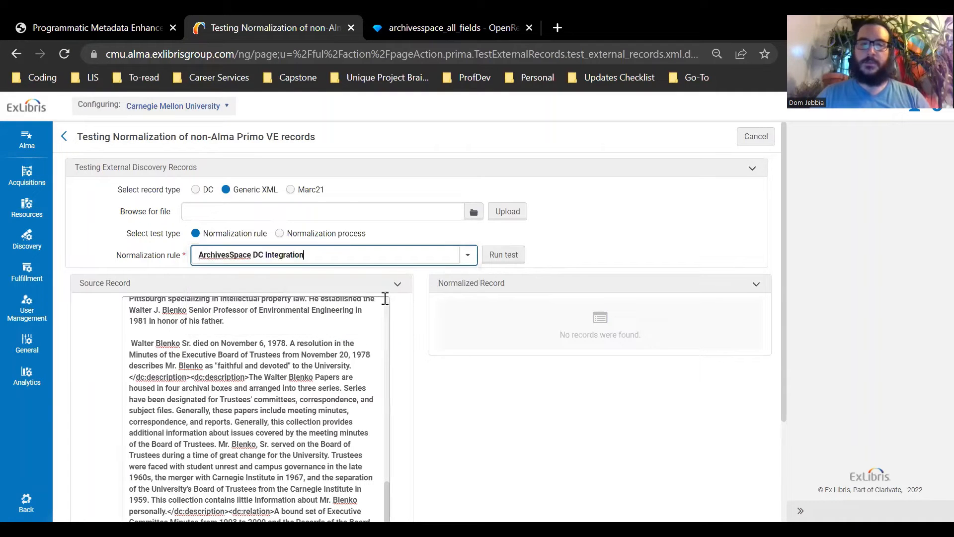
click(519, 257)
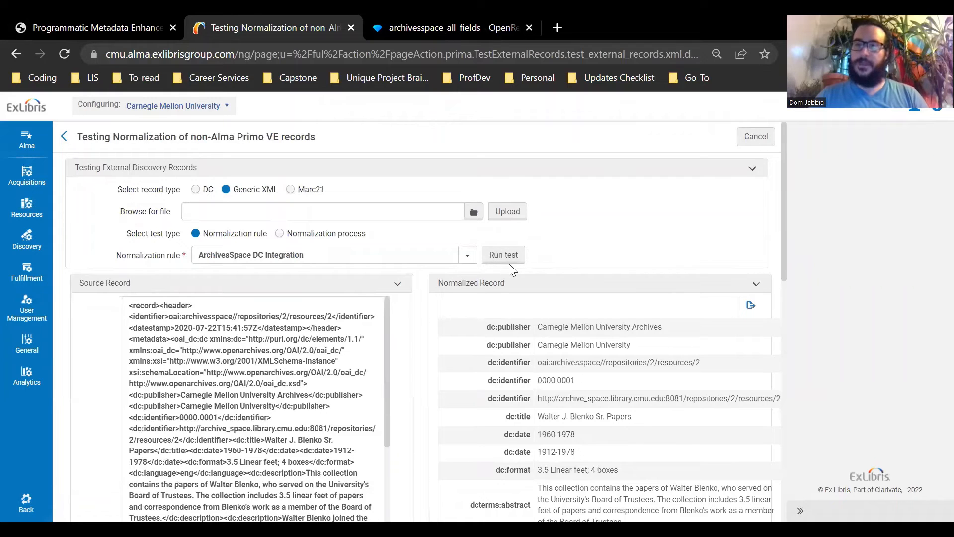
scroll(503, 310, down, 3)
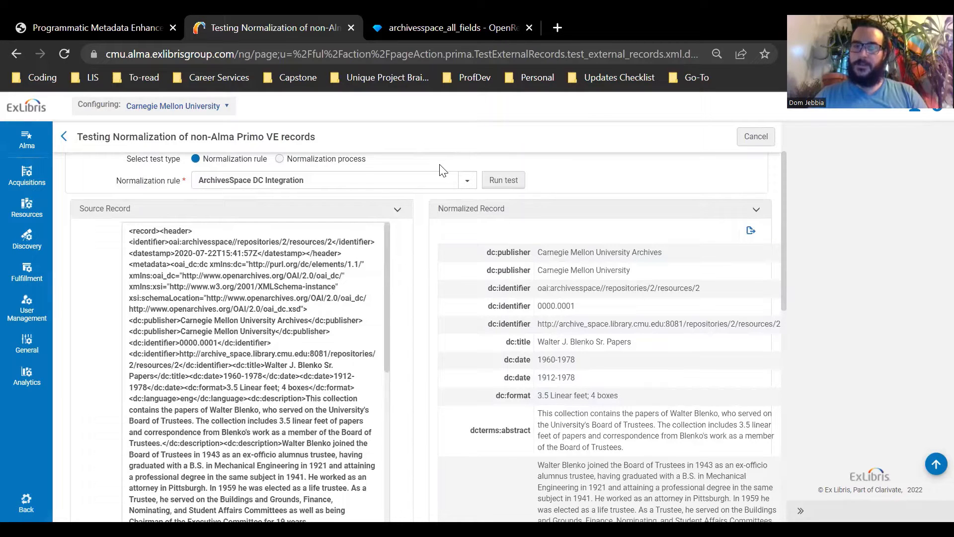
Switch to the archivesspace_all_fields project in OpenRefine and review the dc:date facet choices as tab-separated values.
click(431, 17)
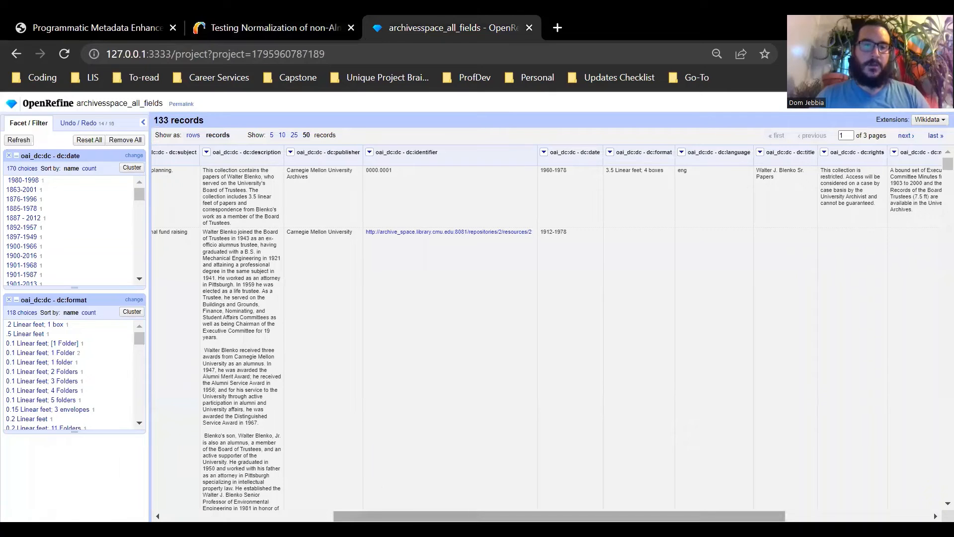
drag(398, 516, 226, 517)
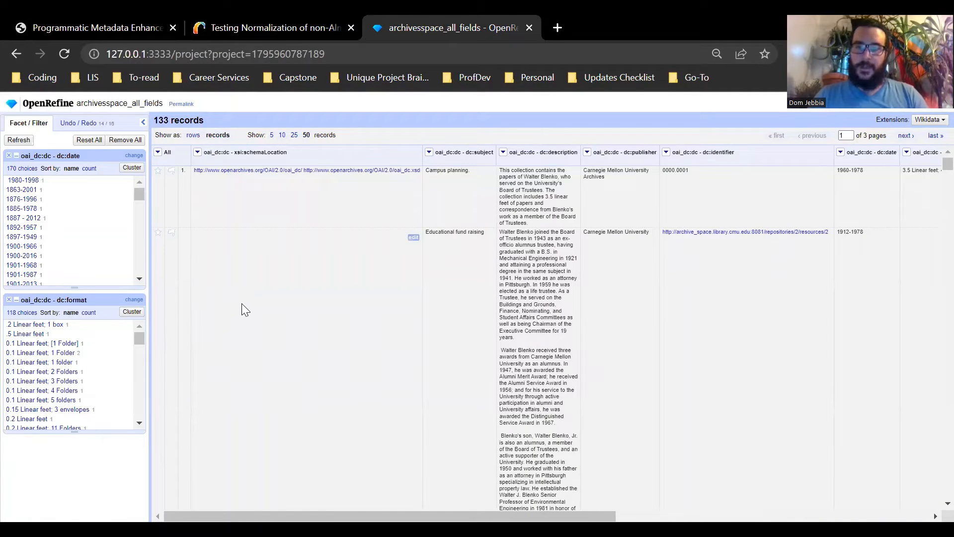
drag(318, 517, 453, 516)
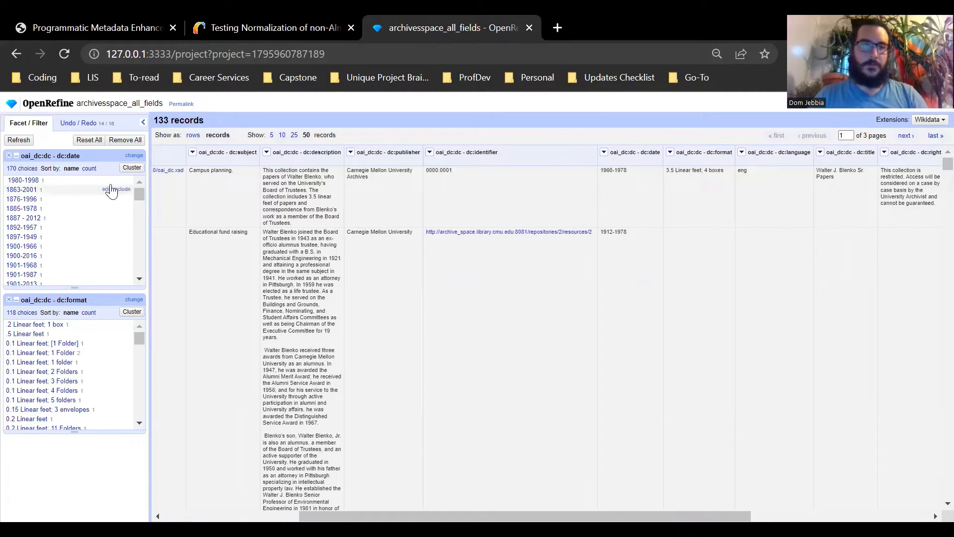
click(30, 169)
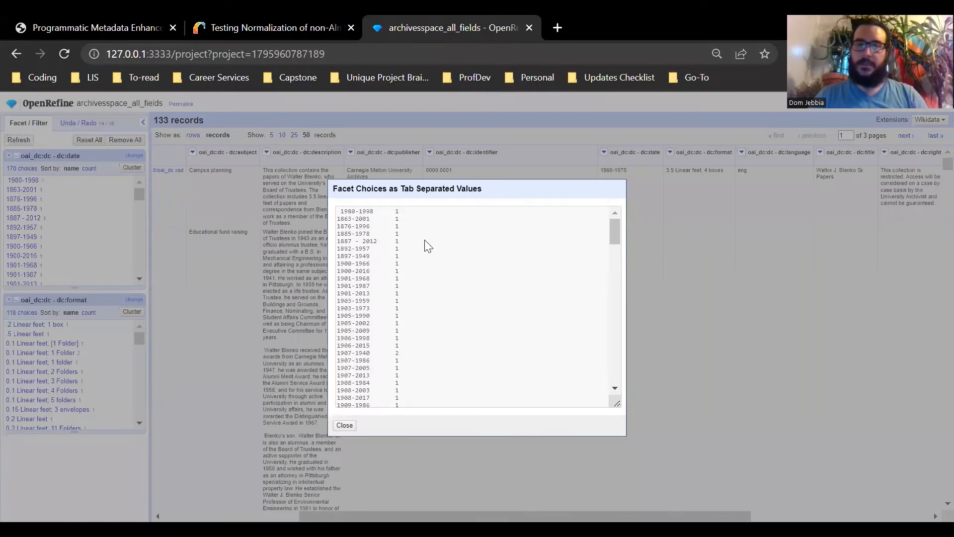
scroll(394, 237, down, 5)
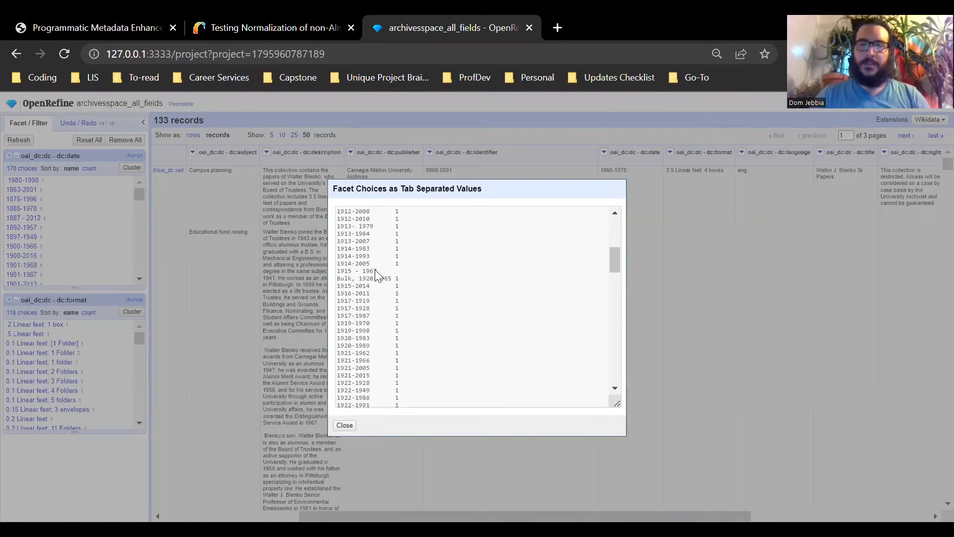
scroll(379, 340, down, 5)
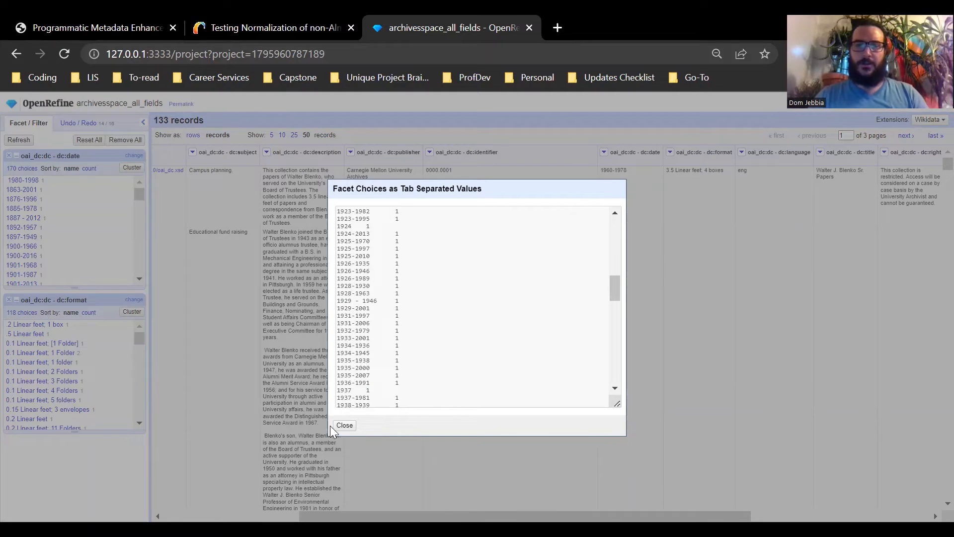
click(344, 426)
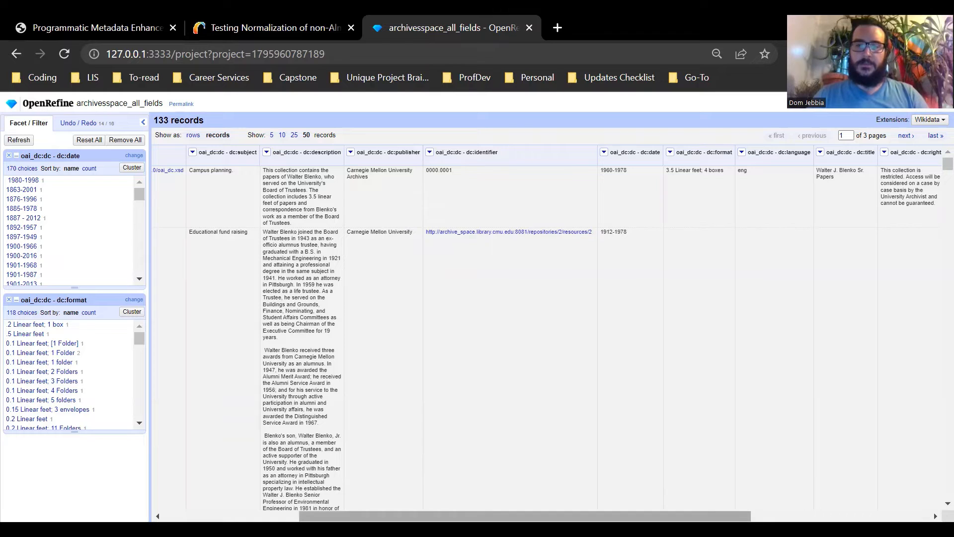
Examine the dc:creator column across the records for reconciled values and match options.
drag(358, 517, 423, 516)
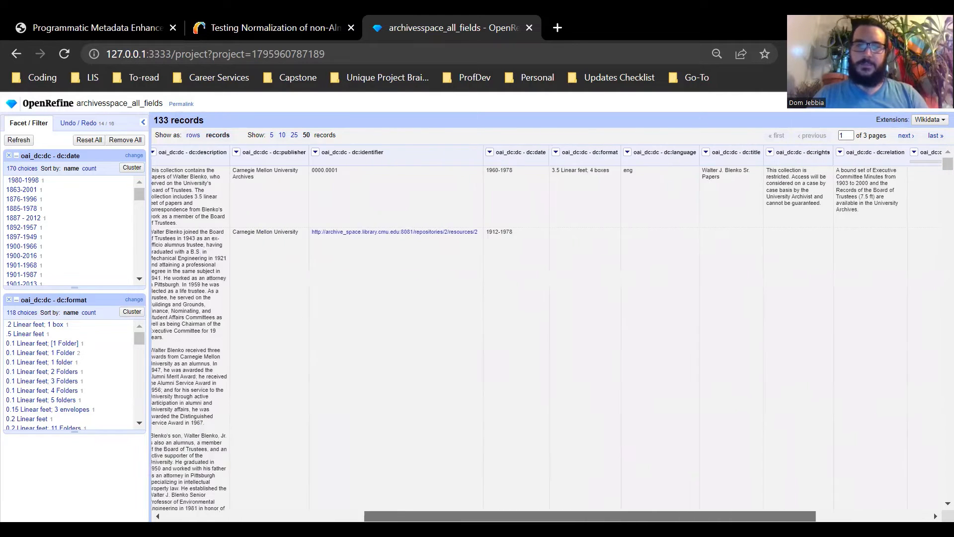
drag(565, 516, 688, 487)
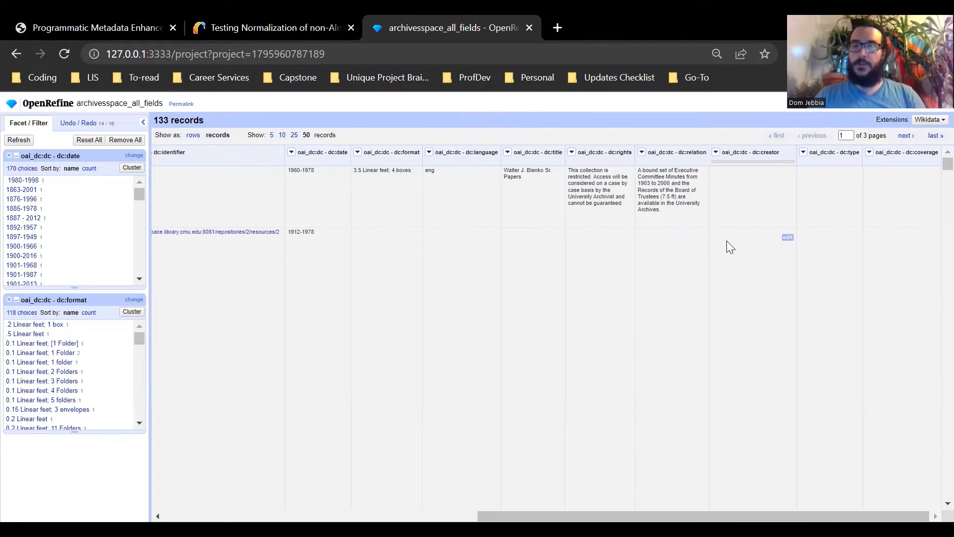
scroll(726, 259, down, 5)
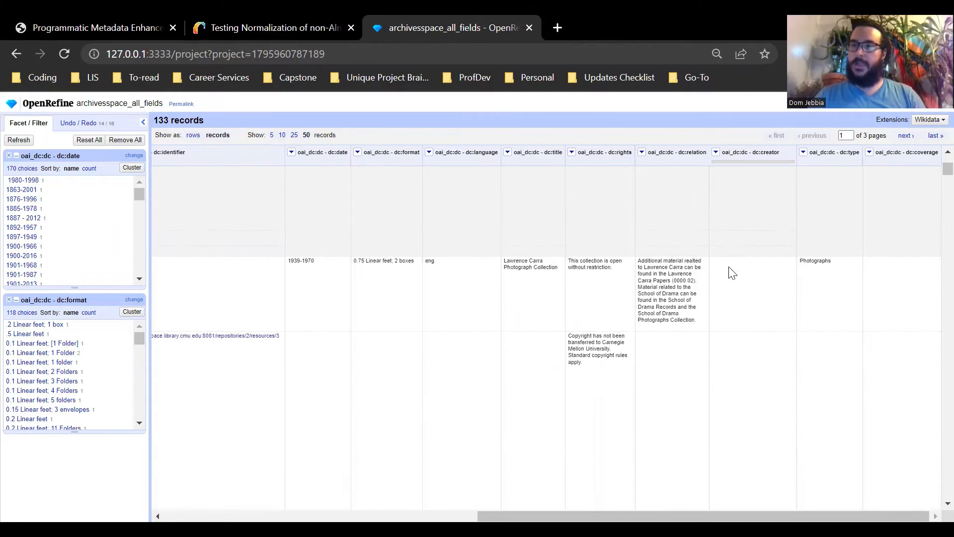
scroll(732, 273, down, 1)
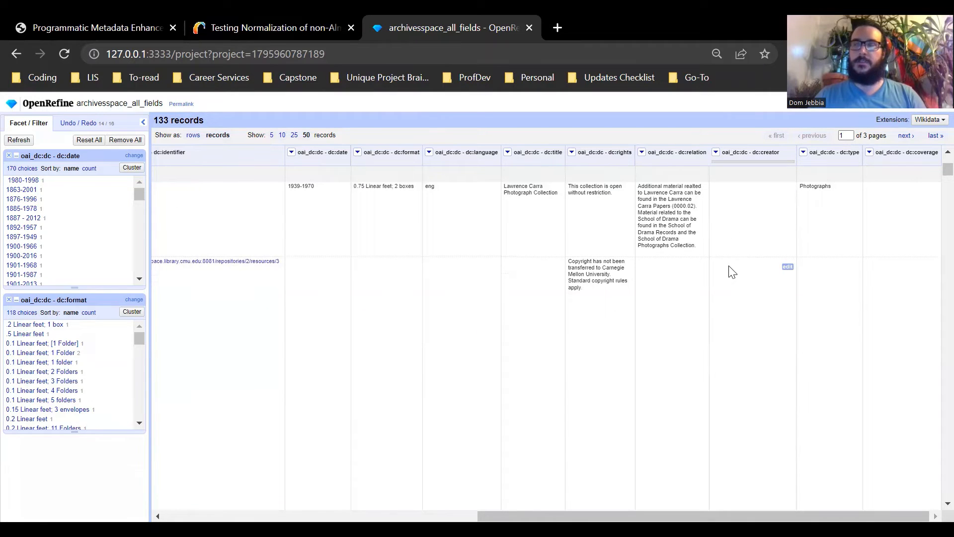
scroll(730, 273, down, 3)
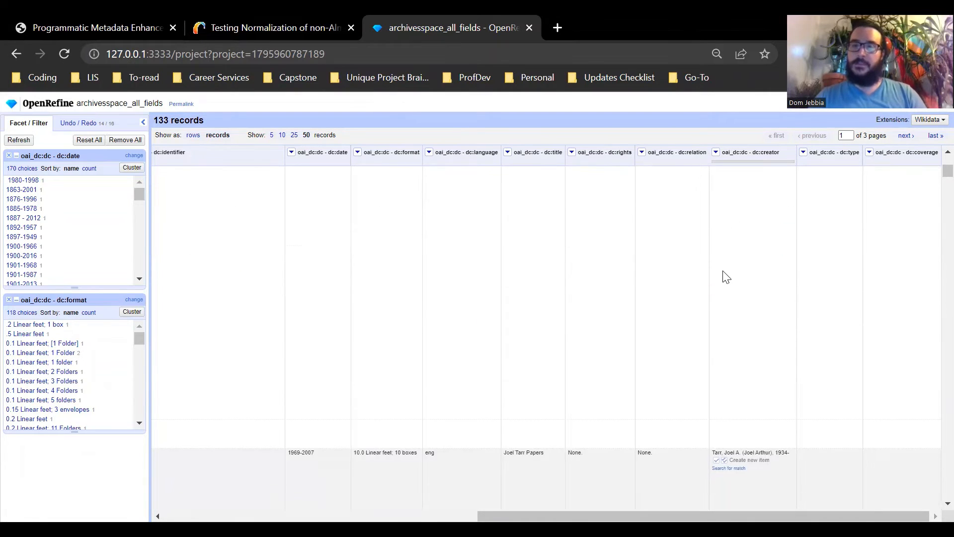
scroll(726, 277, down, 3)
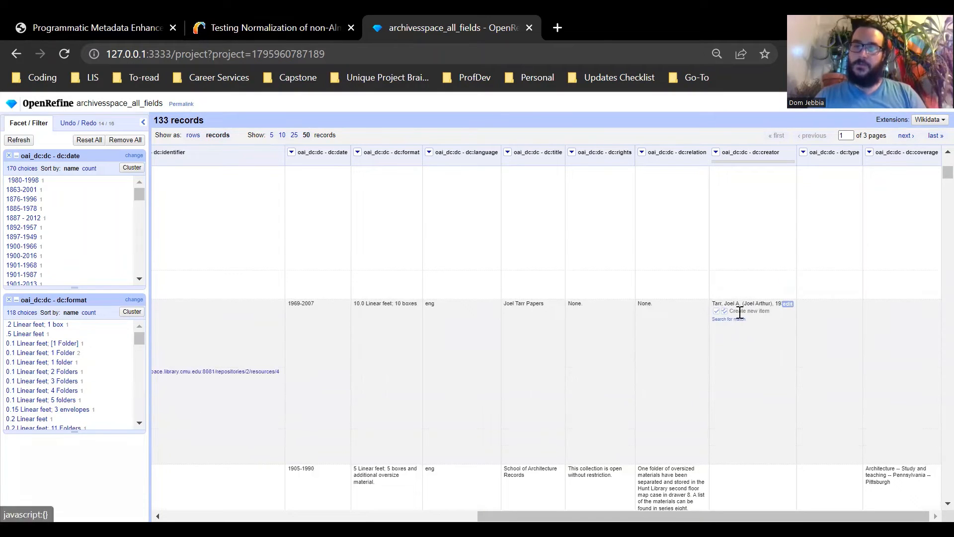
scroll(739, 298, down, 1)
scroll(743, 298, down, 5)
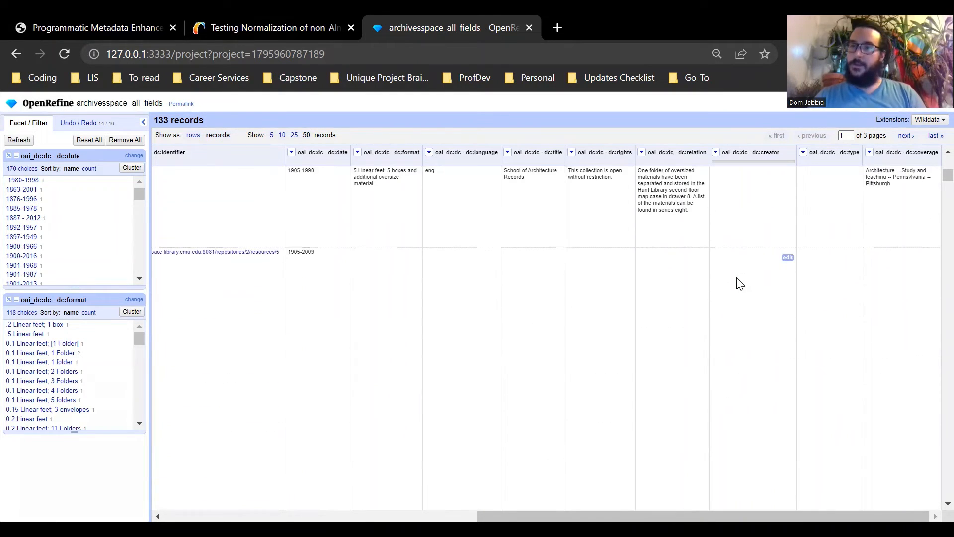
scroll(740, 290, down, 2)
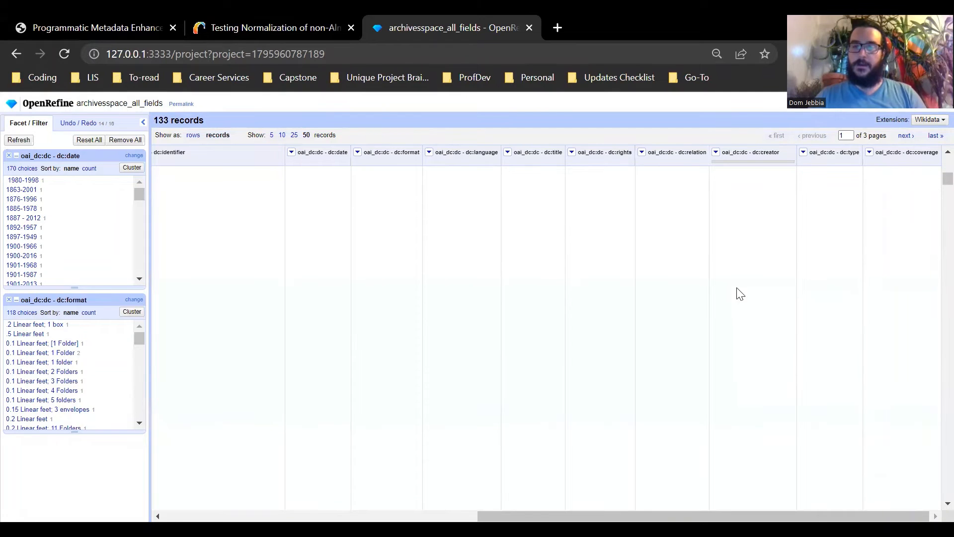
scroll(739, 293, down, 3)
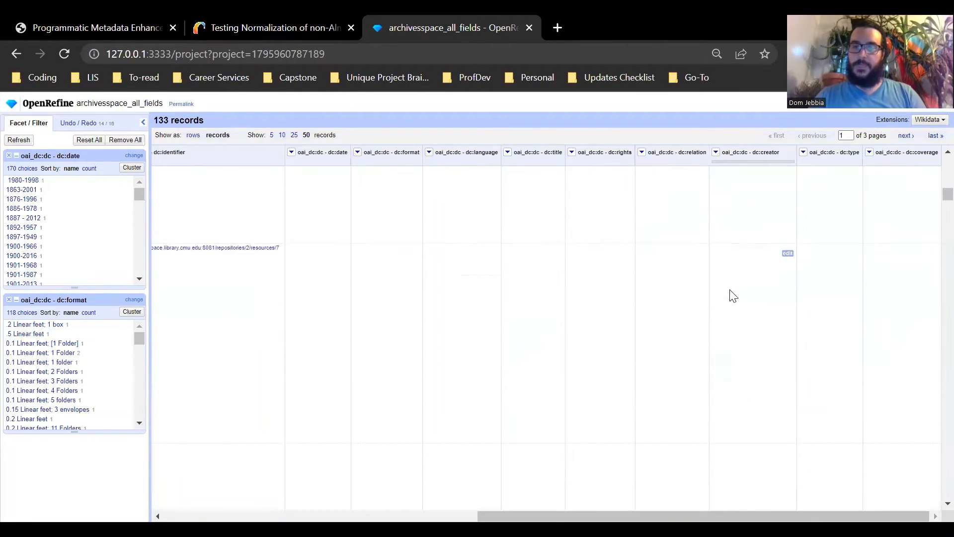
scroll(731, 290, up, 1)
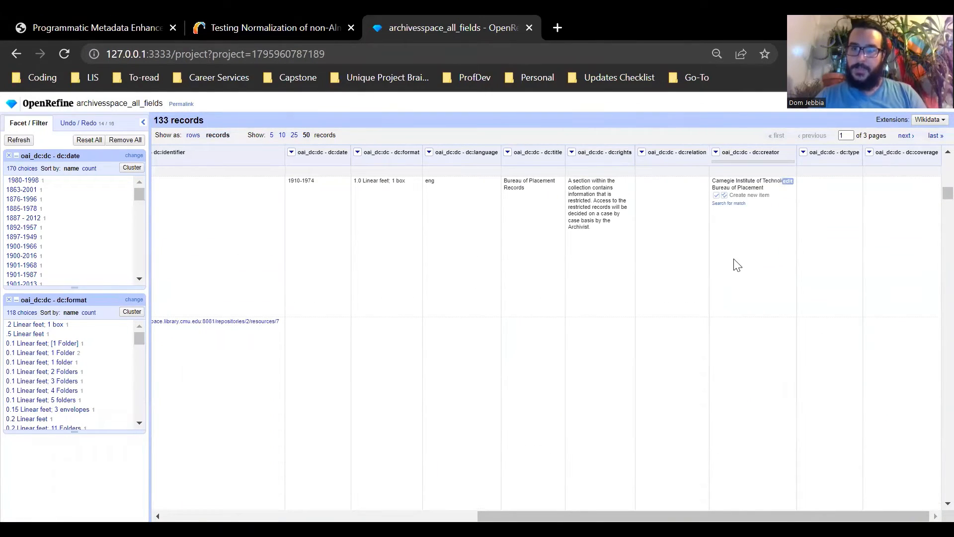
scroll(734, 262, down, 4)
scroll(733, 262, up, 2)
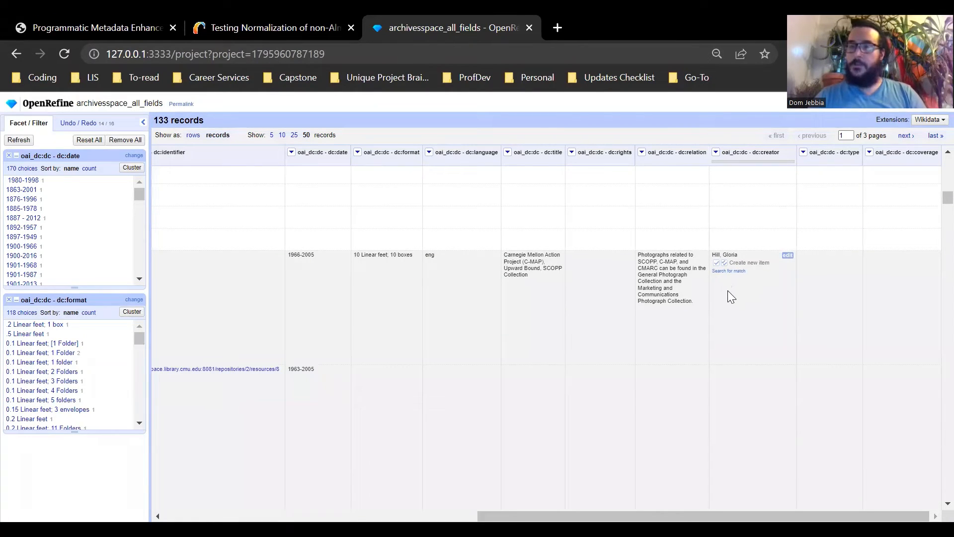
scroll(731, 296, down, 5)
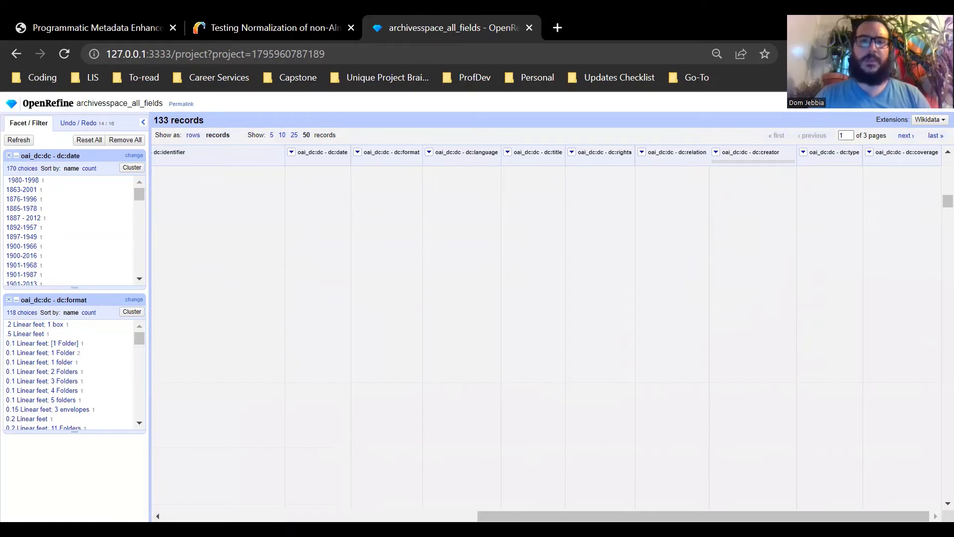
scroll(404, 223, up, 3)
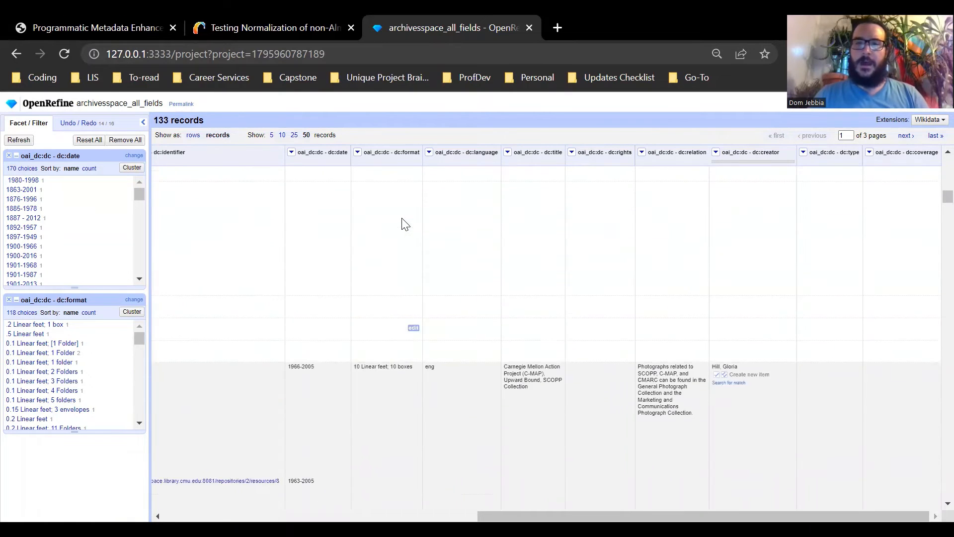
scroll(400, 219, up, 9)
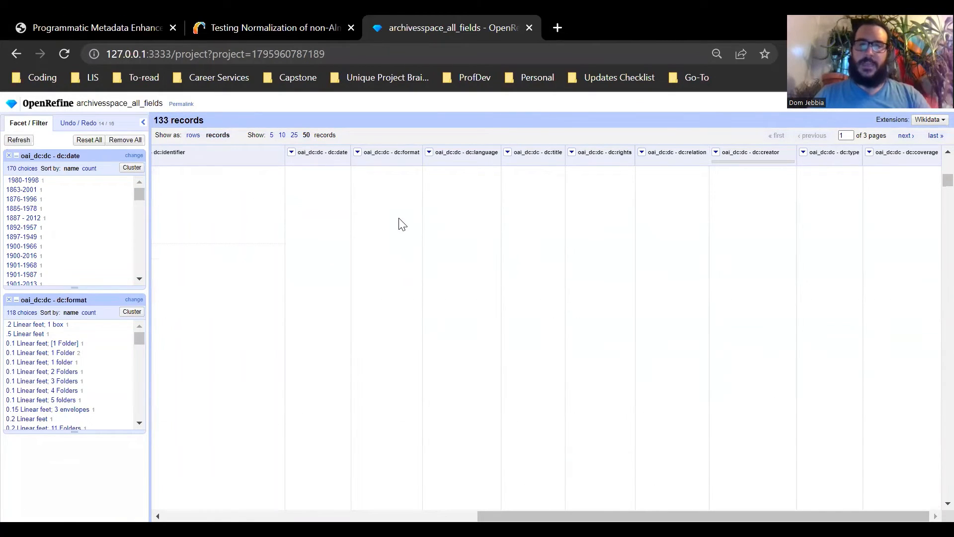
scroll(399, 219, up, 1)
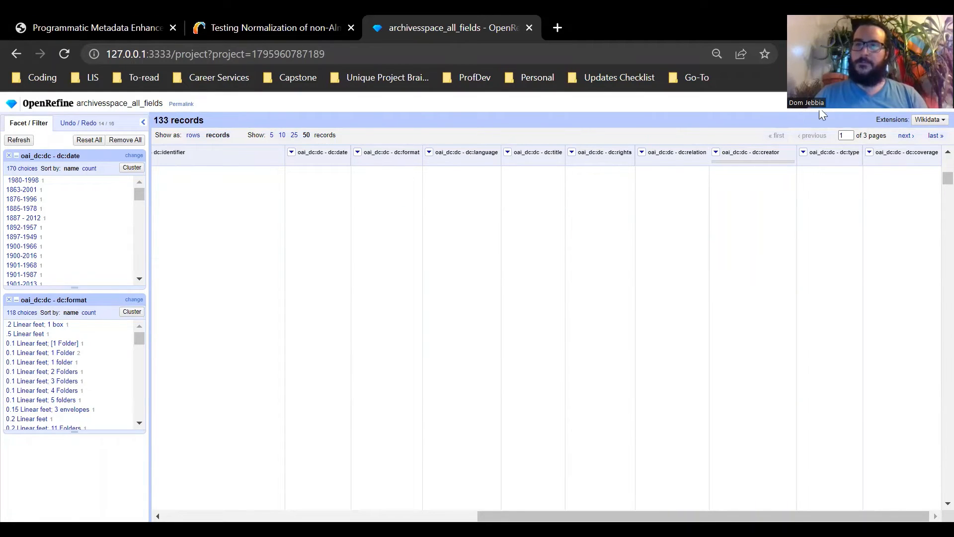
Open the templating export to inspect the row template and its preview, and cancel without exporting.
click(937, 124)
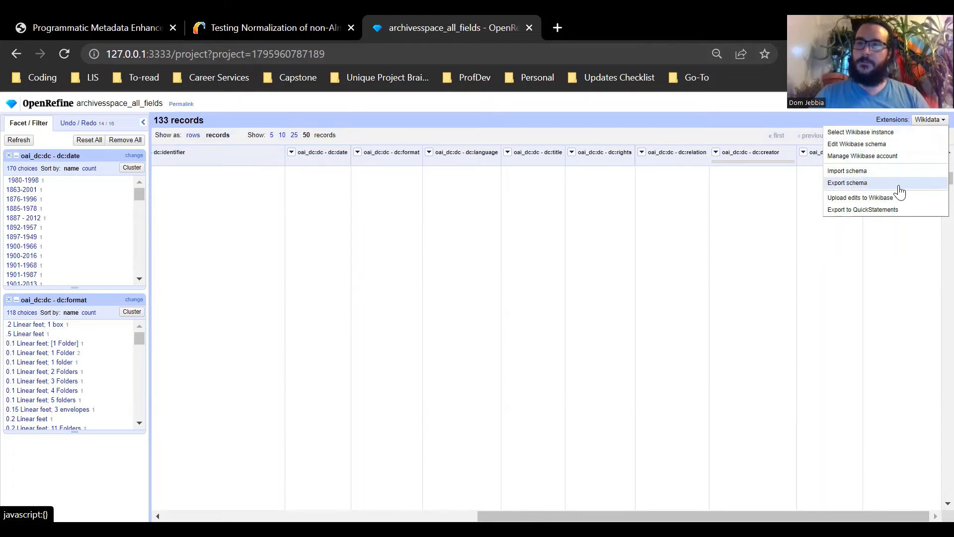
click(919, 115)
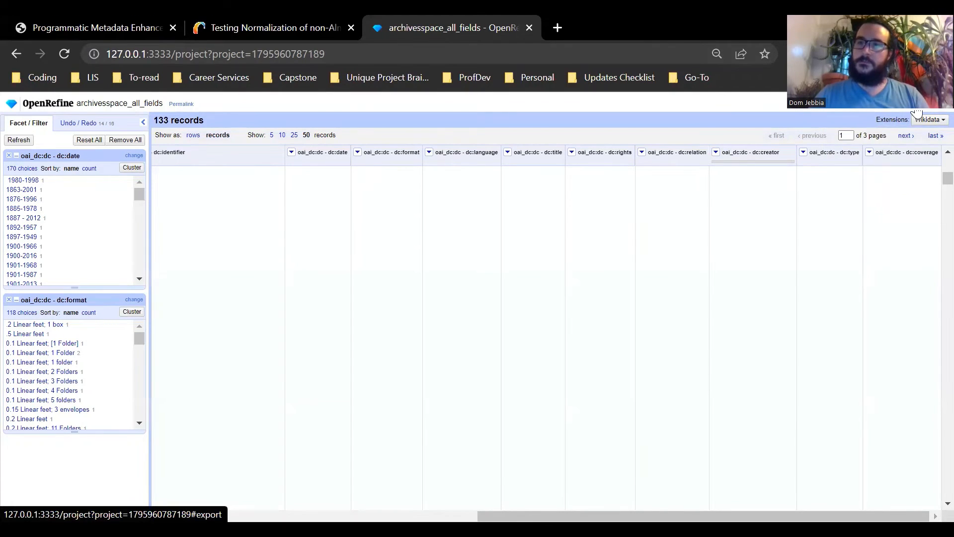
click(917, 114)
click(880, 234)
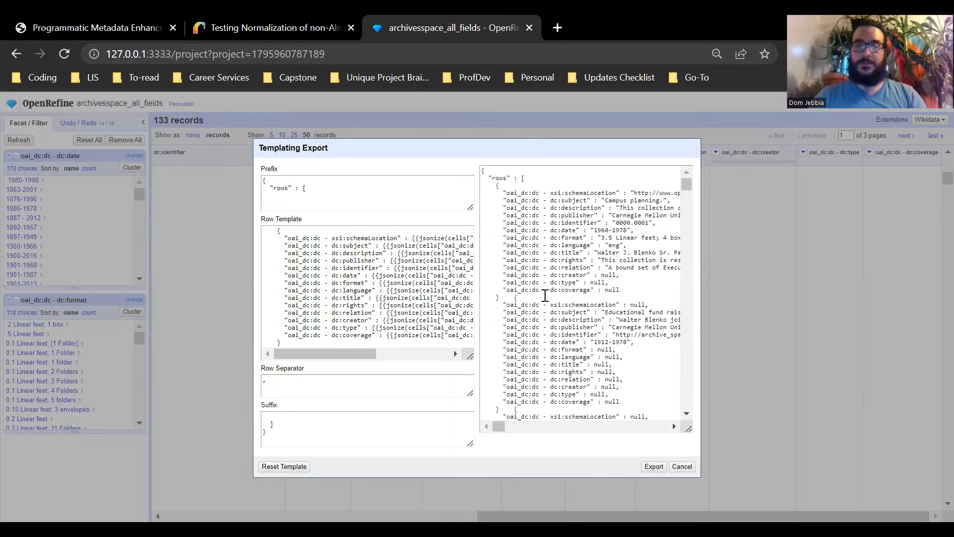
click(682, 467)
drag(631, 517, 298, 516)
scroll(284, 490, up, 3)
scroll(287, 492, up, 15)
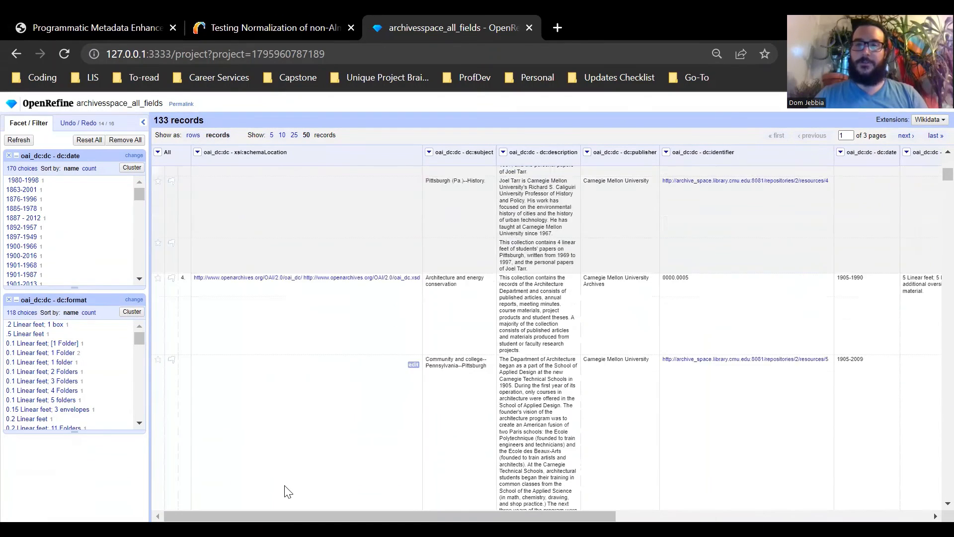
scroll(285, 482, up, 3)
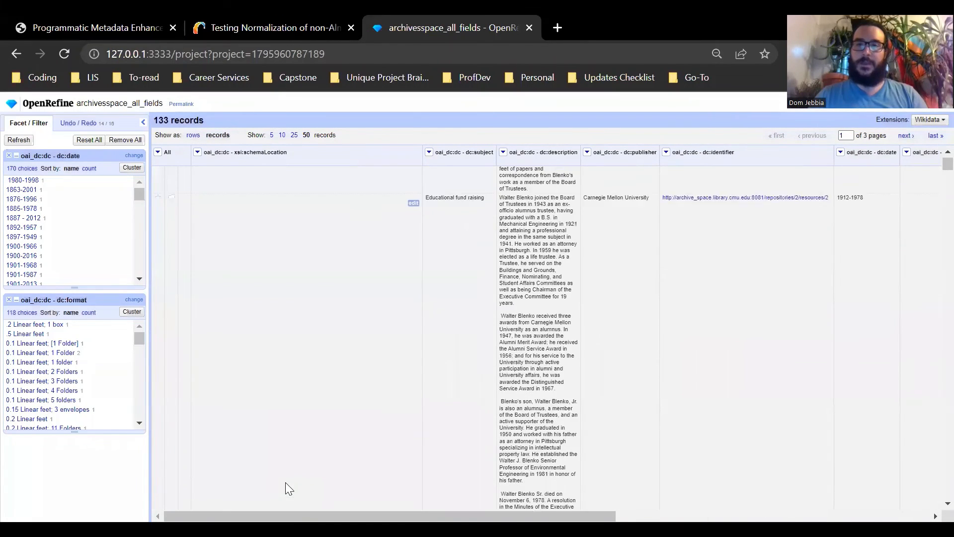